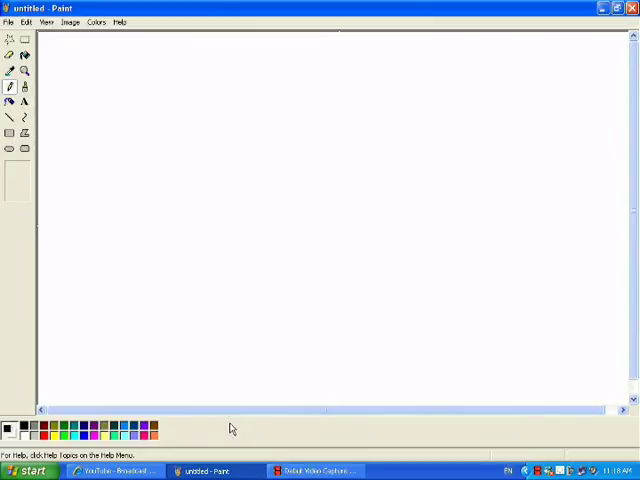
Erase the stray diagonal black stroke with a larger eraser
click(25, 87)
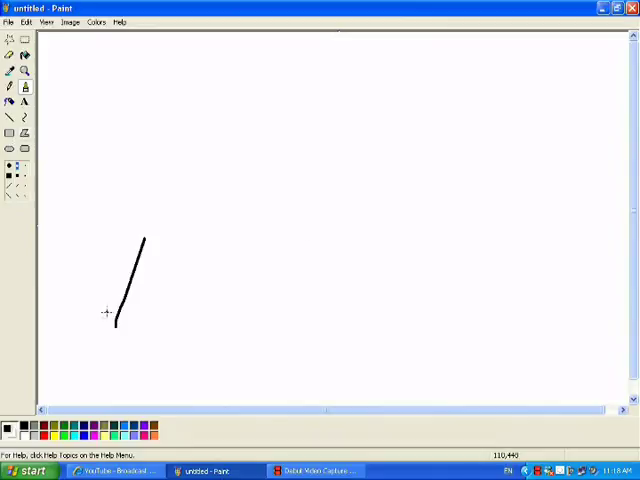
click(9, 55)
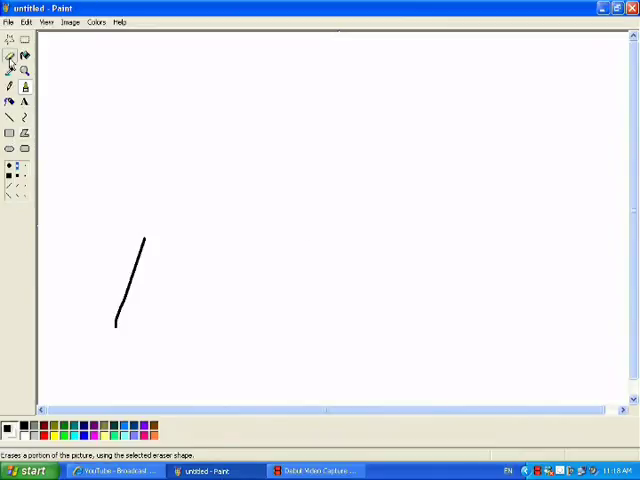
click(17, 196)
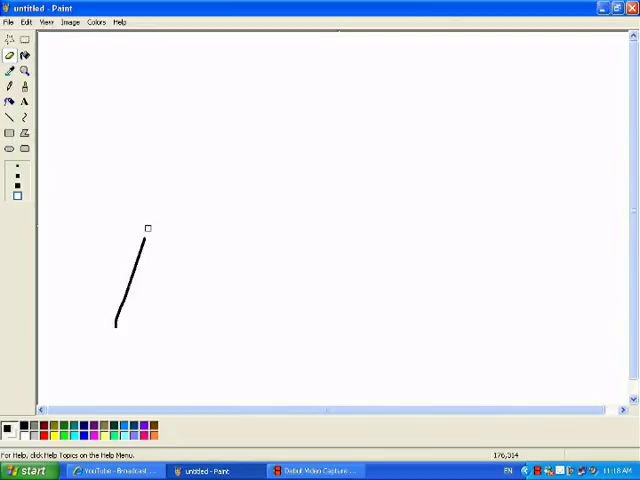
mouse_move(147, 229)
mouse_down()
mouse_move(120, 317)
mouse_move(110, 319)
mouse_move(133, 267)
mouse_up()
With a thicker brush, draw the dog's black oval body, a red head, and the first leg
click(9, 85)
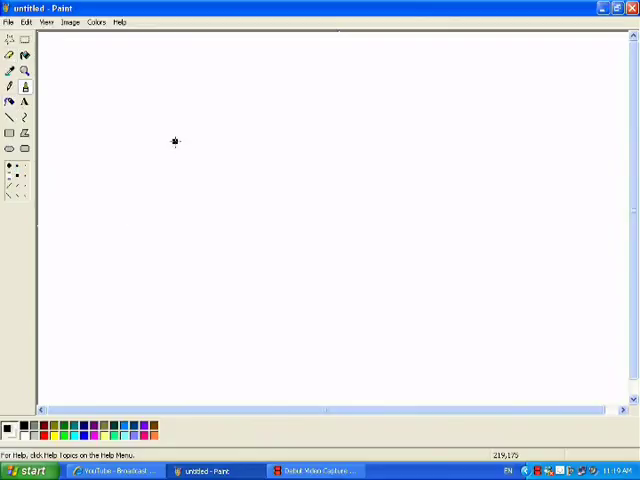
mouse_move(189, 147)
mouse_down()
mouse_move(201, 147)
mouse_move(176, 190)
mouse_move(304, 201)
mouse_move(398, 180)
mouse_move(299, 147)
mouse_move(197, 146)
mouse_up()
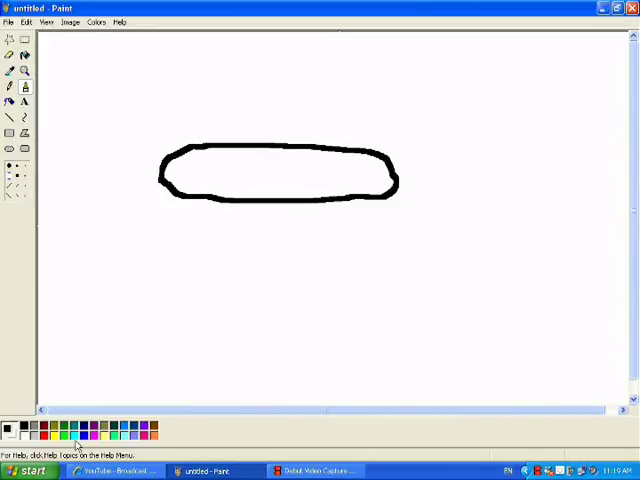
click(44, 436)
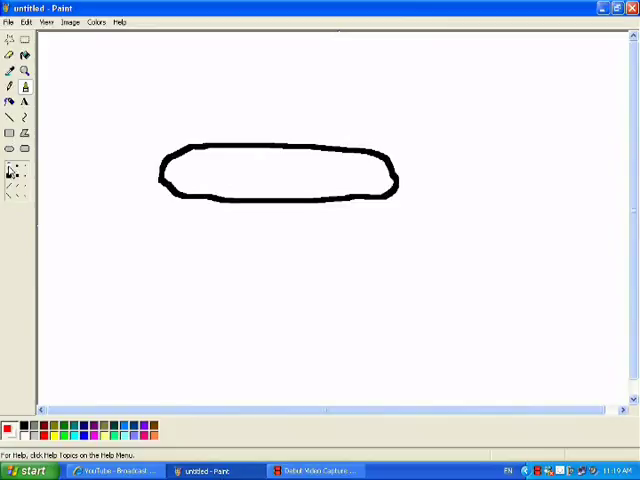
mouse_move(162, 170)
mouse_down()
mouse_move(127, 183)
mouse_move(103, 233)
mouse_move(137, 241)
mouse_move(110, 222)
mouse_up()
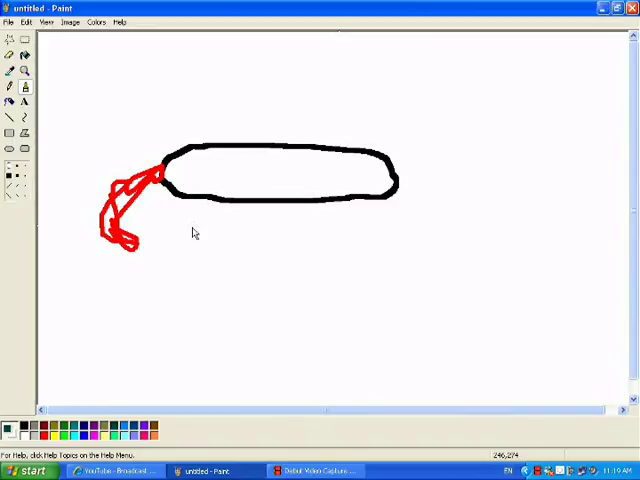
mouse_move(193, 200)
mouse_down()
mouse_move(193, 256)
mouse_move(242, 248)
mouse_move(208, 202)
mouse_up()
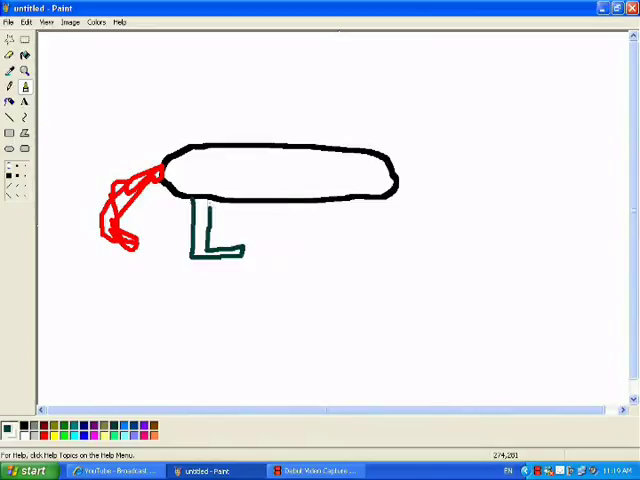
Draw three more legs under the dog's body, ending at its right end
mouse_move(290, 202)
mouse_down()
mouse_move(258, 258)
mouse_move(283, 215)
mouse_move(283, 202)
mouse_up()
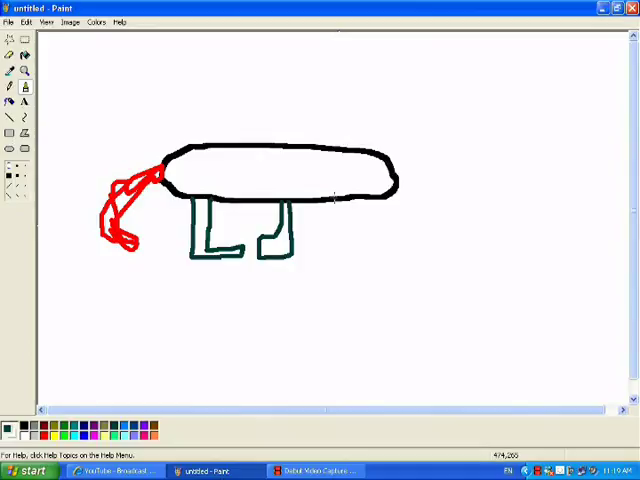
drag(334, 202, 332, 248)
mouse_move(380, 200)
mouse_down()
mouse_move(362, 240)
mouse_move(372, 200)
mouse_up()
Paint a light mark in the body's right end, black fur along the top, and a thicker nose
click(36, 433)
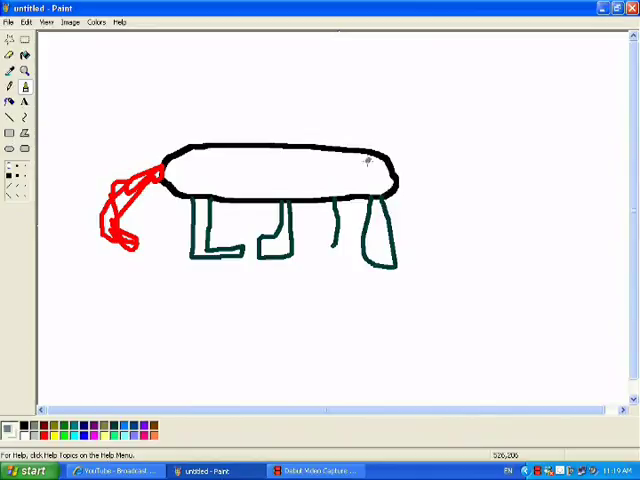
mouse_move(368, 160)
mouse_down()
mouse_move(362, 174)
mouse_move(386, 186)
mouse_up()
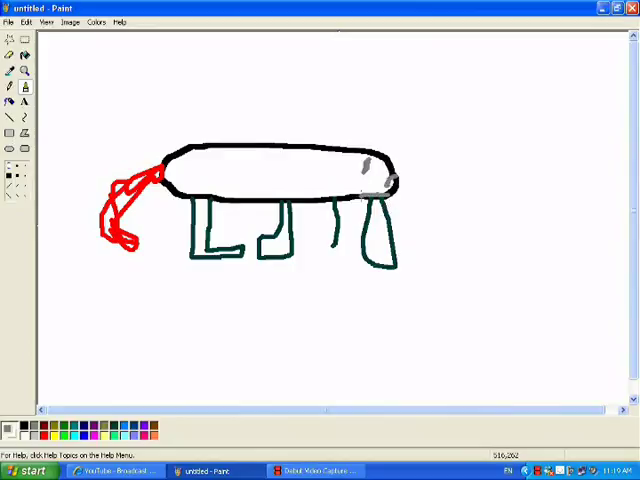
click(25, 428)
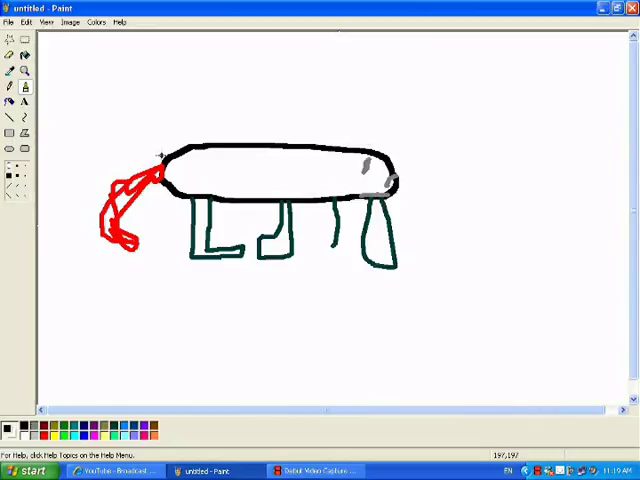
mouse_move(165, 156)
mouse_down()
mouse_move(187, 140)
mouse_move(378, 147)
mouse_up()
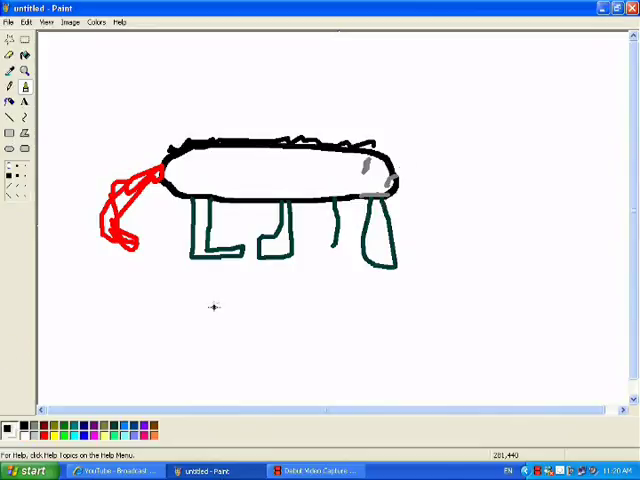
mouse_move(402, 167)
mouse_down()
mouse_move(405, 184)
mouse_move(404, 178)
mouse_up()
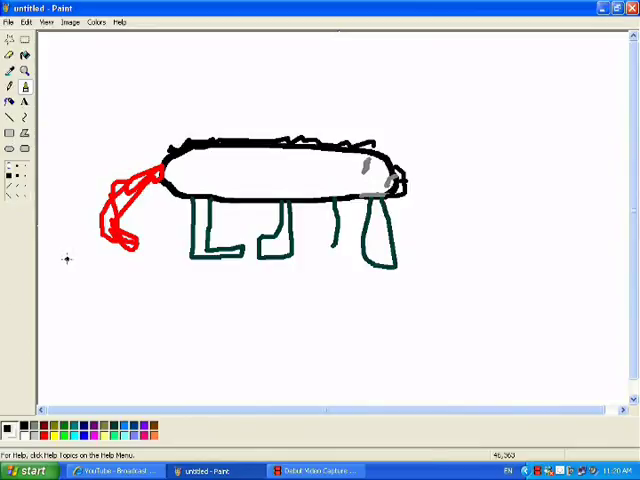
click(8, 22)
Start a new picture without saving the dog, then outline the house walls with a thicker brush
click(22, 36)
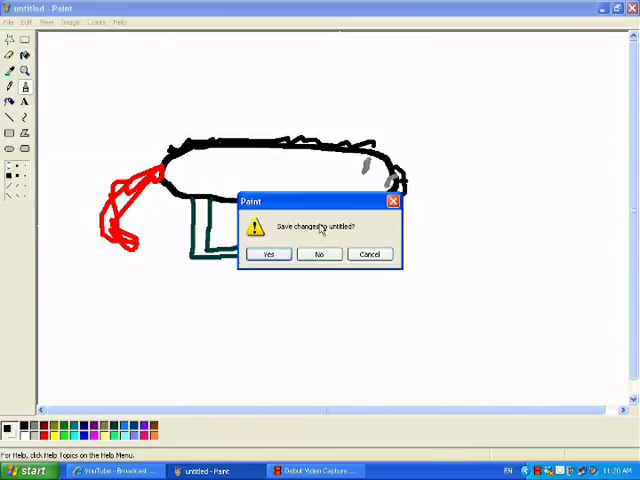
click(319, 254)
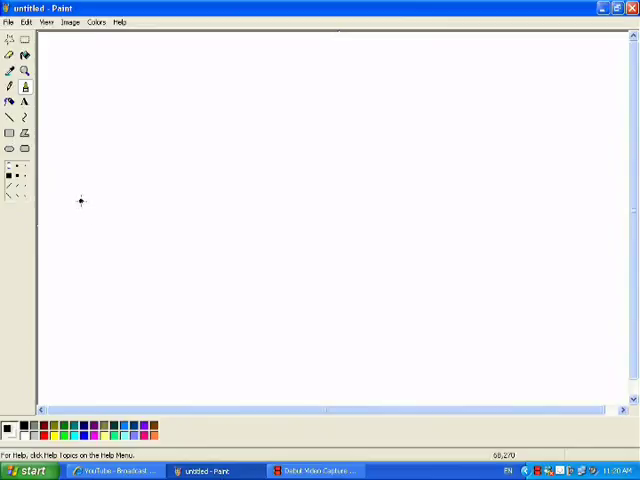
click(11, 178)
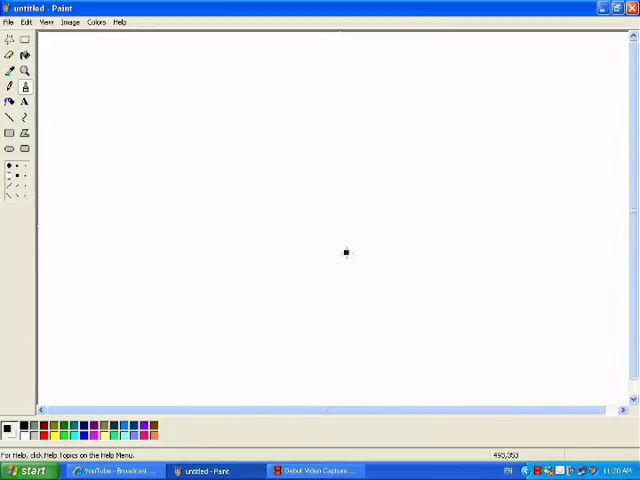
mouse_move(157, 110)
mouse_down()
mouse_move(190, 270)
mouse_move(370, 128)
mouse_move(148, 117)
mouse_up()
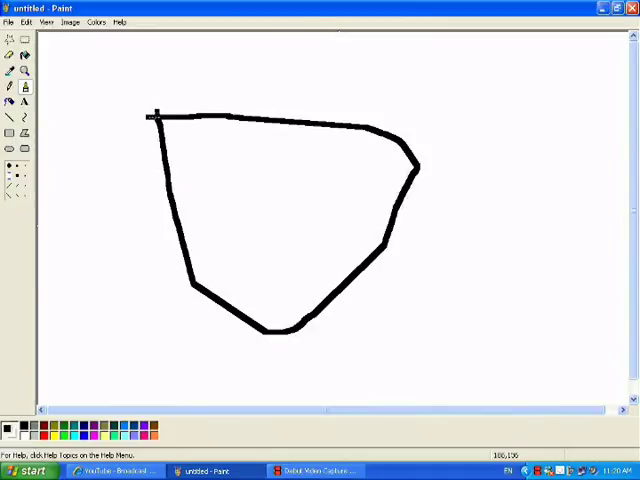
Add a triangular roof and a red door with a knob to the house
drag(152, 117, 415, 150)
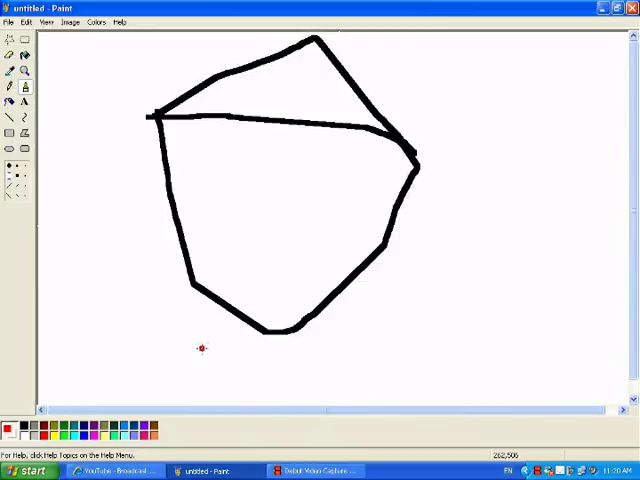
mouse_move(262, 293)
mouse_down()
mouse_move(298, 215)
mouse_move(262, 295)
mouse_up()
click(281, 254)
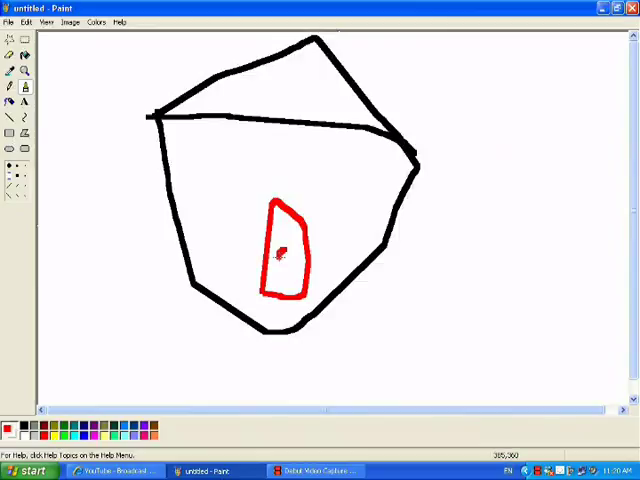
drag(281, 254, 292, 245)
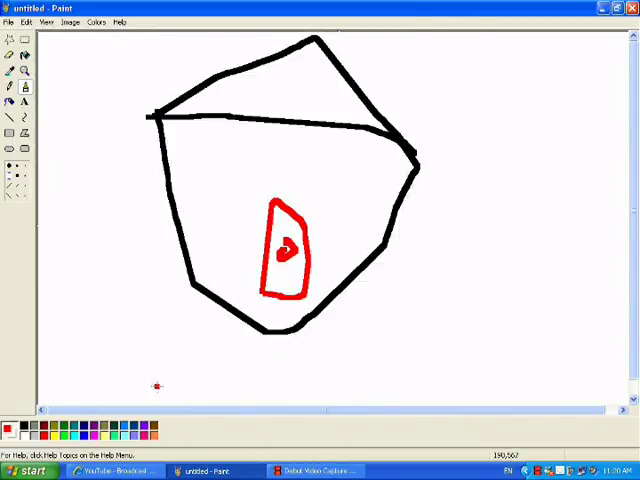
Draw two yellow windows, one at the upper left and one on the right
click(45, 437)
mouse_move(181, 136)
mouse_down()
mouse_move(202, 125)
mouse_move(199, 131)
mouse_move(270, 160)
mouse_up()
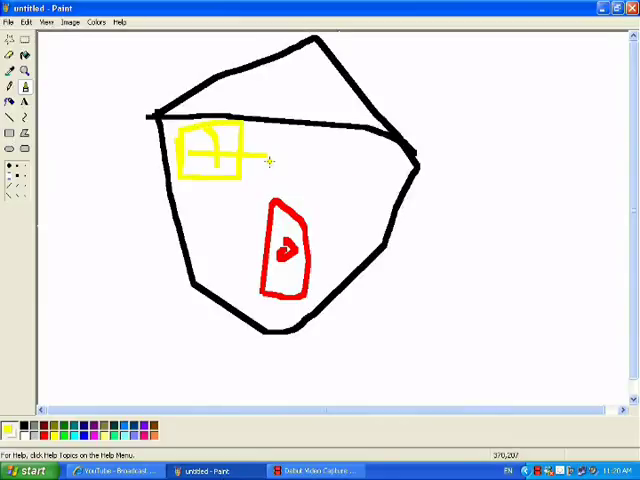
mouse_move(355, 152)
mouse_down()
mouse_move(355, 168)
mouse_move(385, 172)
mouse_move(380, 198)
mouse_up()
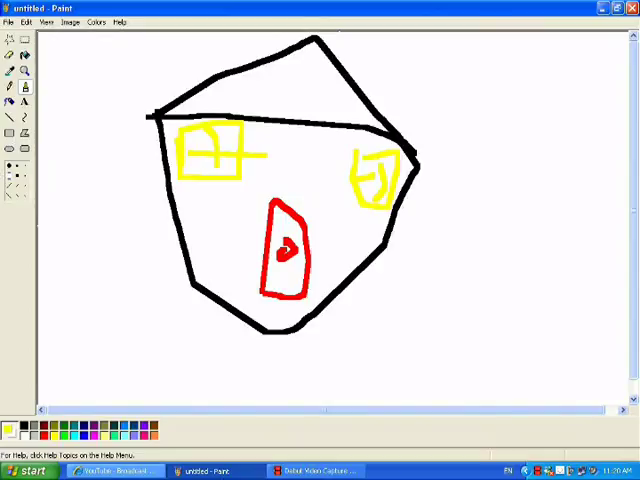
click(106, 443)
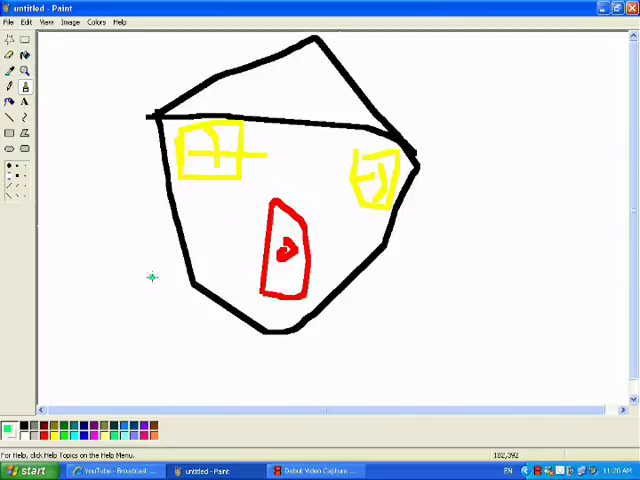
Scribble green zigzags and diagonal strokes over the door, windows and walls, looping around the house
mouse_move(198, 208)
mouse_down()
mouse_move(228, 238)
mouse_move(230, 288)
mouse_up()
click(345, 221)
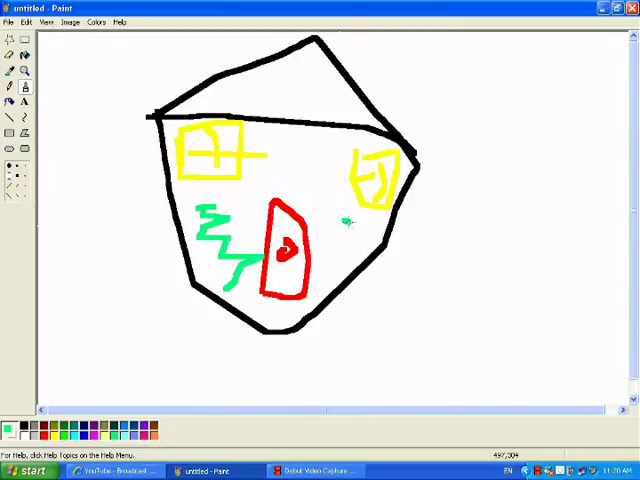
drag(345, 221, 370, 290)
drag(289, 148, 343, 199)
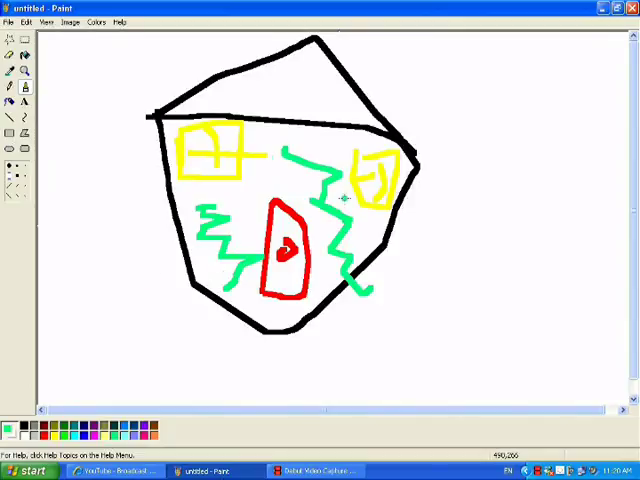
drag(270, 158, 228, 285)
drag(296, 160, 370, 288)
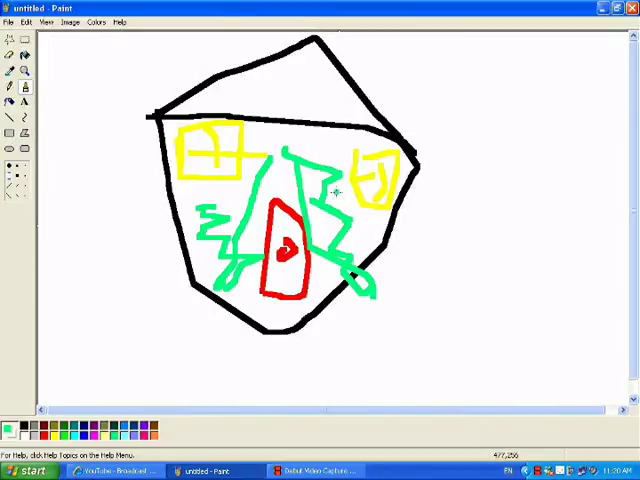
drag(240, 115, 170, 278)
drag(160, 122, 345, 255)
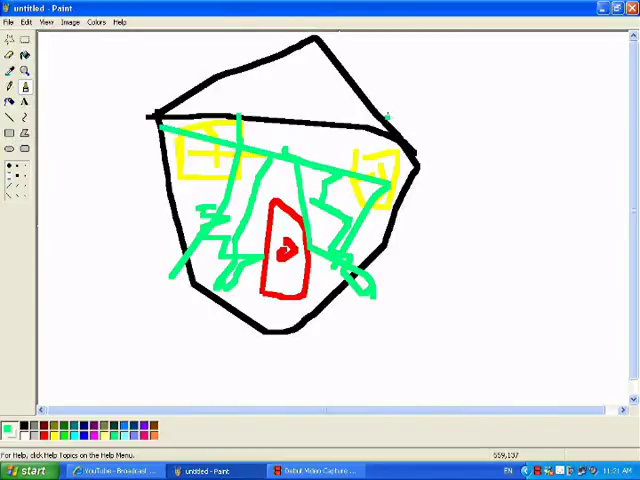
mouse_move(465, 285)
mouse_down()
mouse_move(70, 152)
mouse_move(395, 68)
mouse_up()
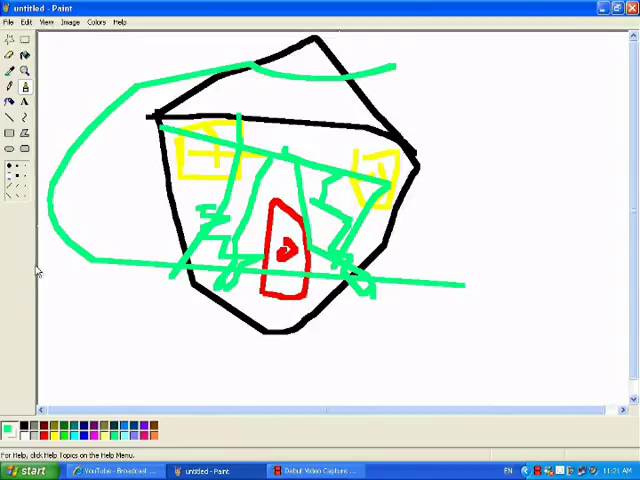